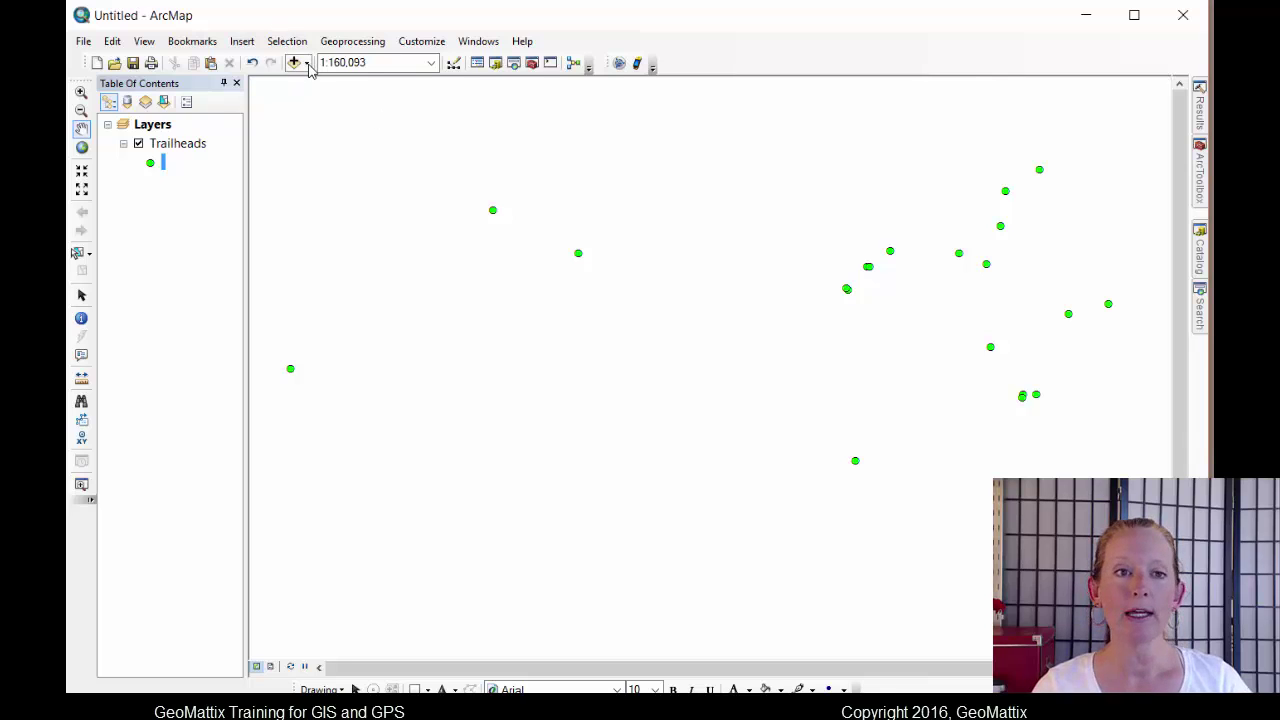
- Add the World Imagery basemap beneath the green Trailheads points
{"action": "left_click", "coordinate": [308, 64]}
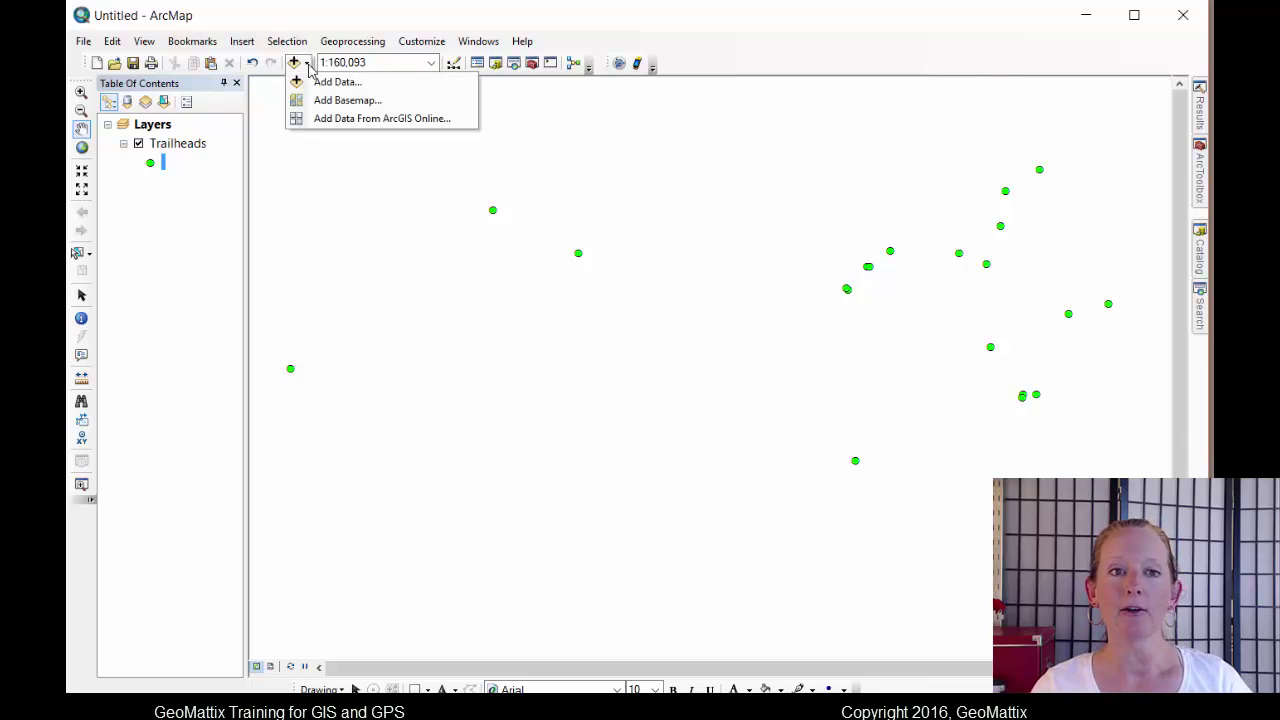
{"action": "left_click", "coordinate": [348, 100]}
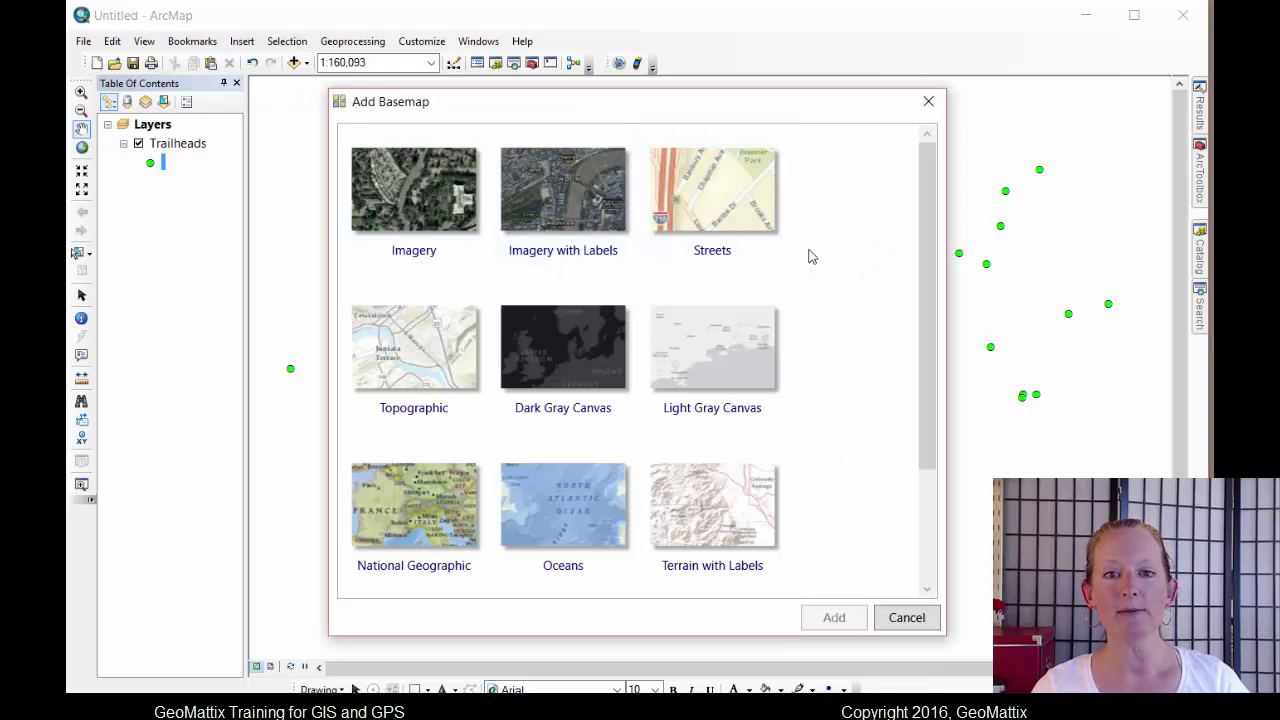
{"action": "left_click", "coordinate": [428, 205]}
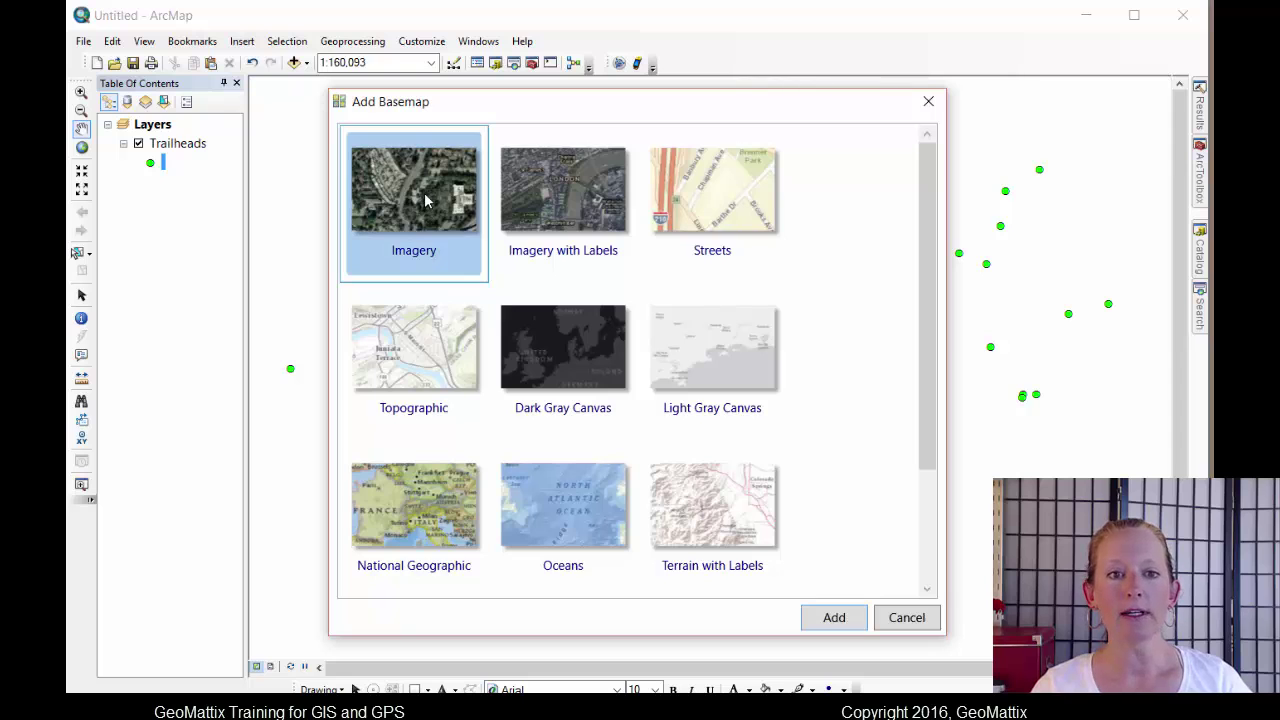
{"action": "left_click", "coordinate": [848, 619]}
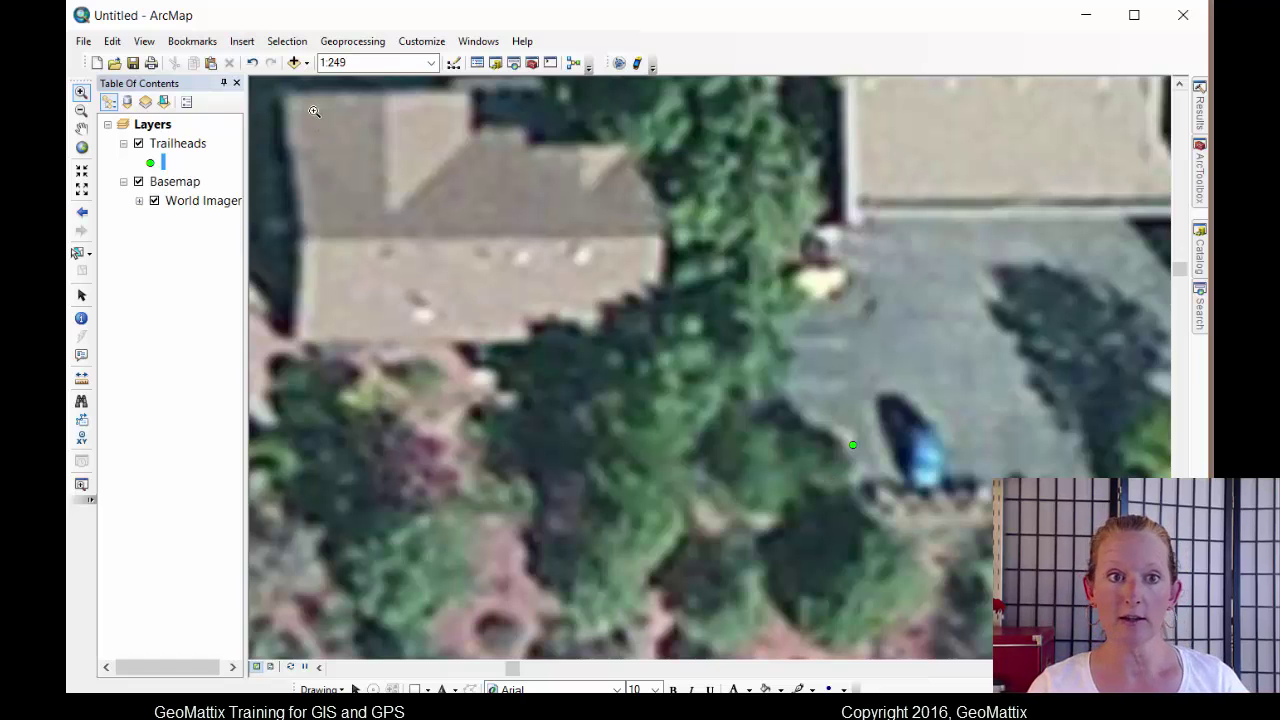
- Search ArcGIS Online data for 'benchmark'
{"action": "left_click", "coordinate": [308, 64]}
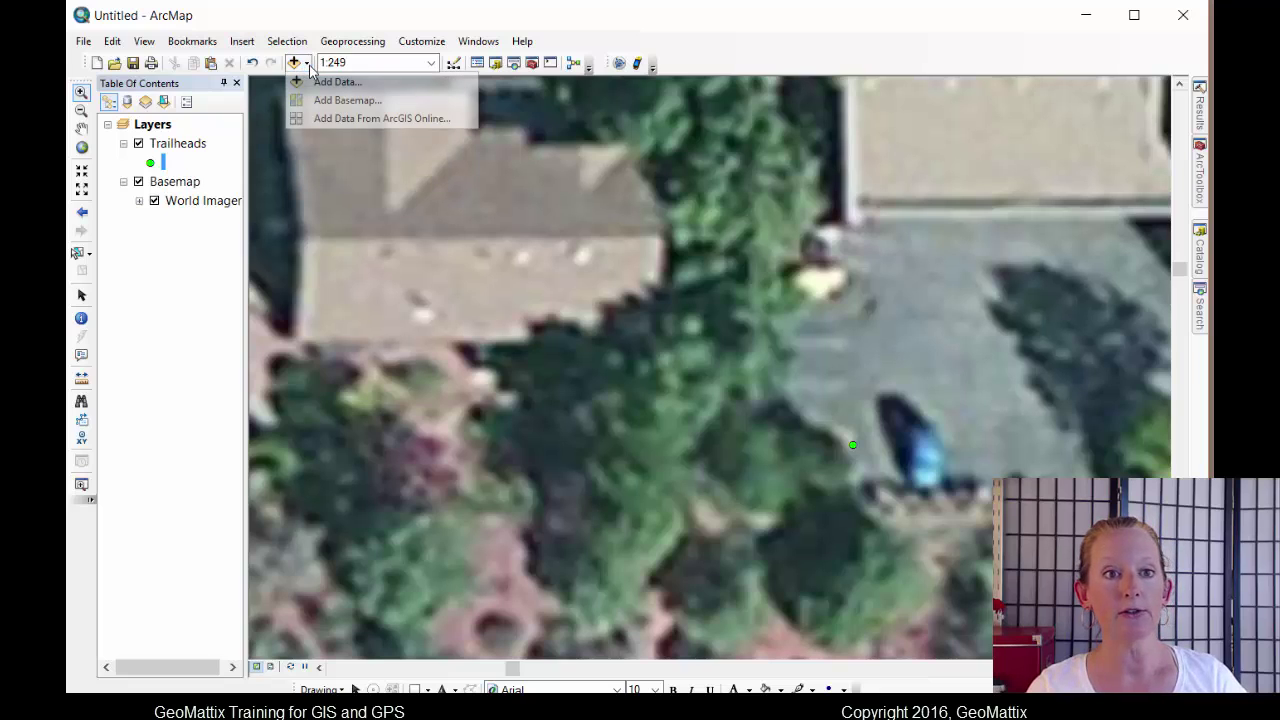
{"action": "left_click", "coordinate": [335, 120]}
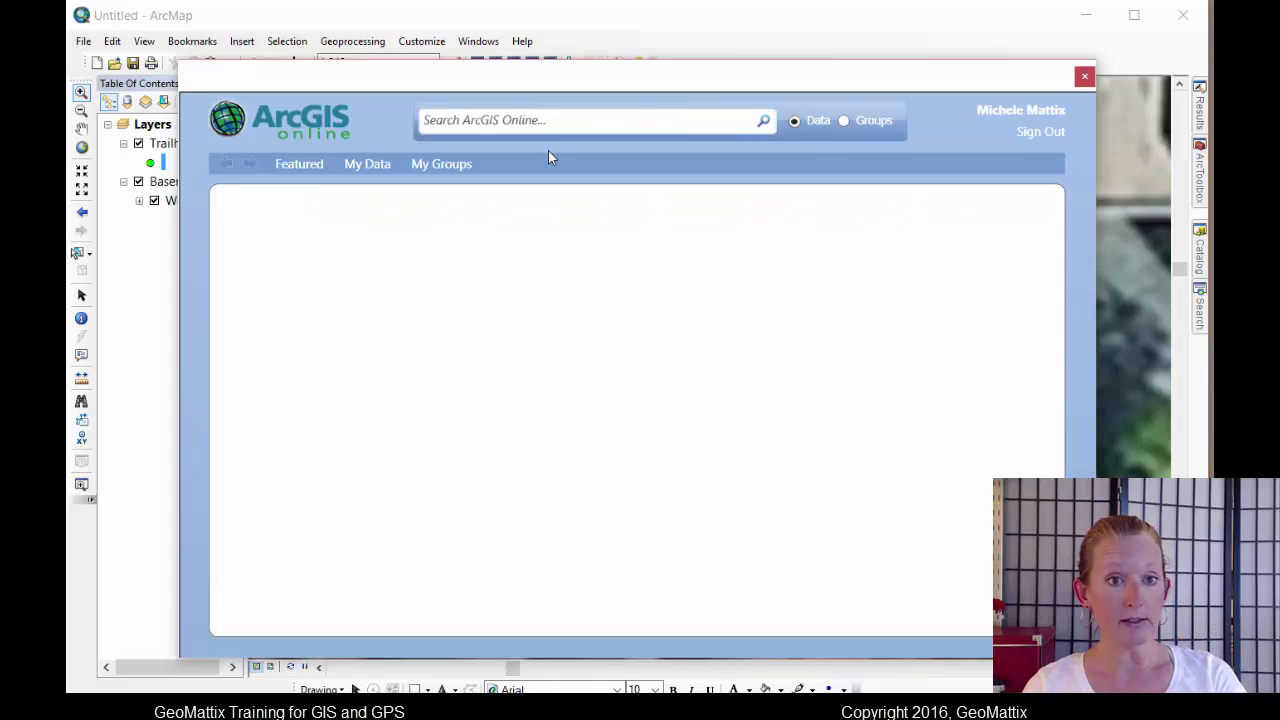
{"action": "left_click", "coordinate": [509, 121]}
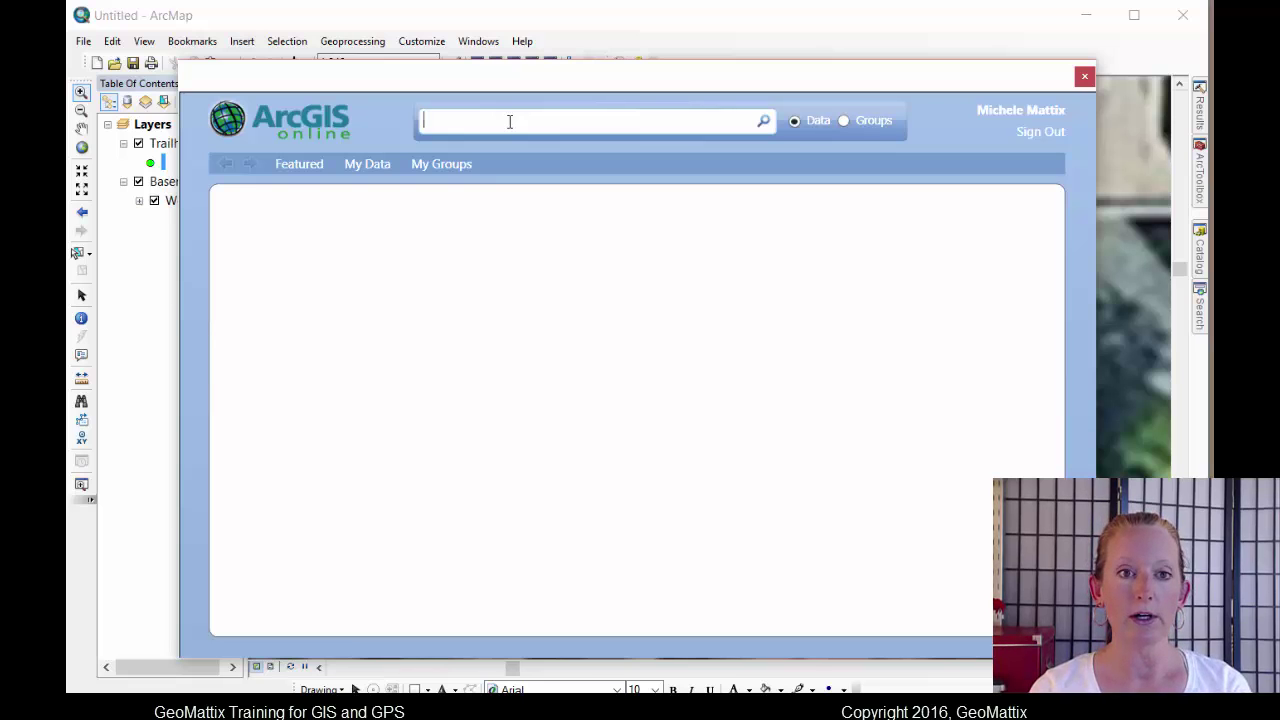
{"action": "type", "text": "benchmark"}
{"action": "key", "text": "Return"}
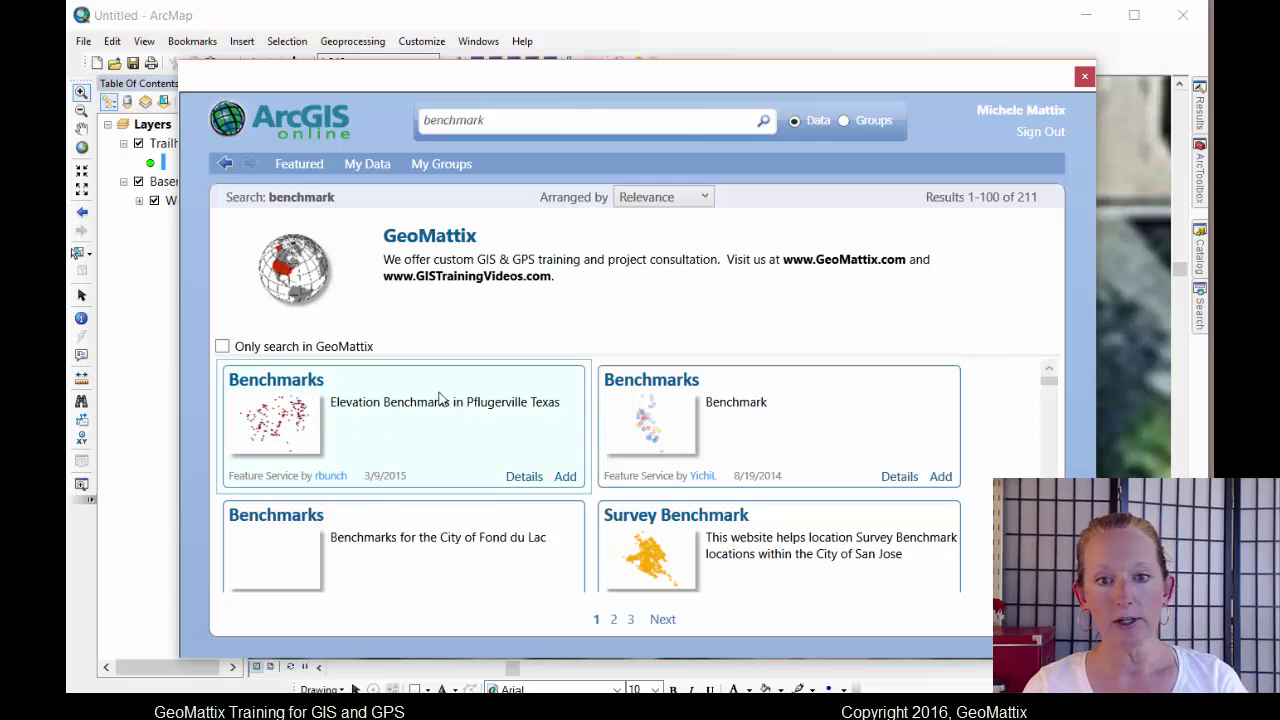
- Browse the 211 benchmark results, then return to the search box to refine it
{"action": "scroll", "coordinate": [490, 401], "scroll_direction": "down", "scroll_amount": 1}
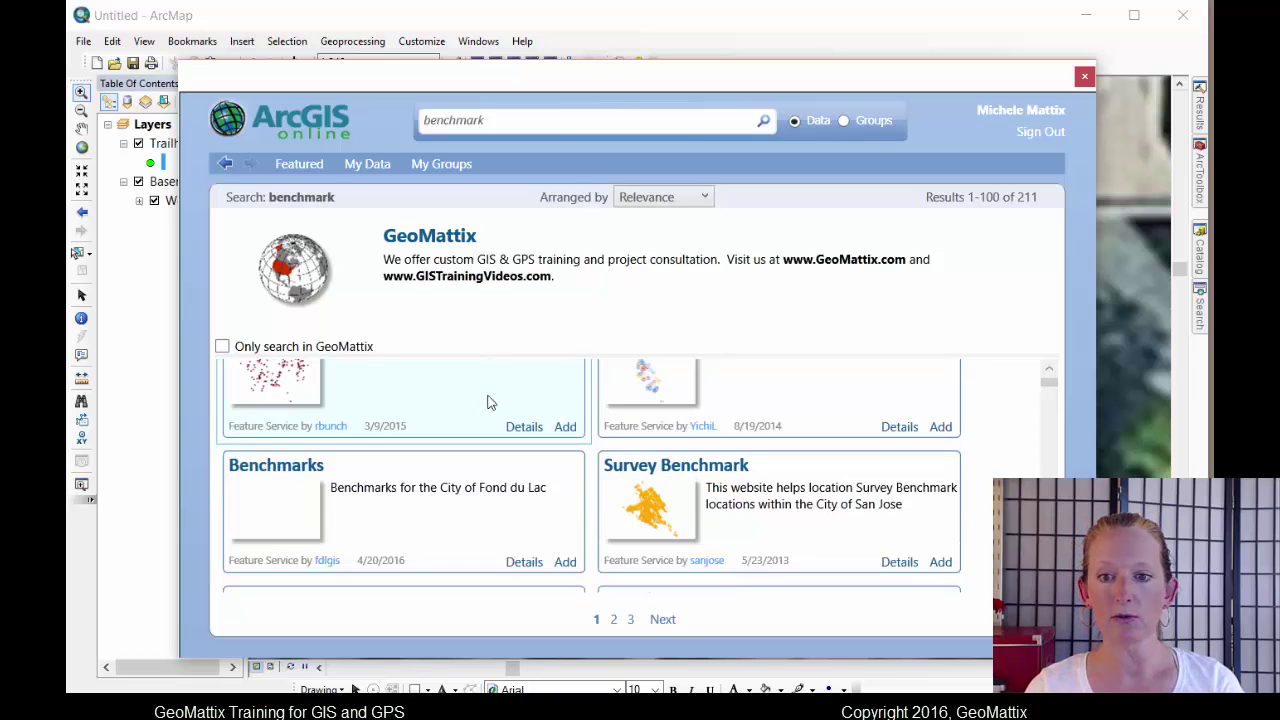
{"action": "scroll", "coordinate": [410, 465], "scroll_direction": "down", "scroll_amount": 5}
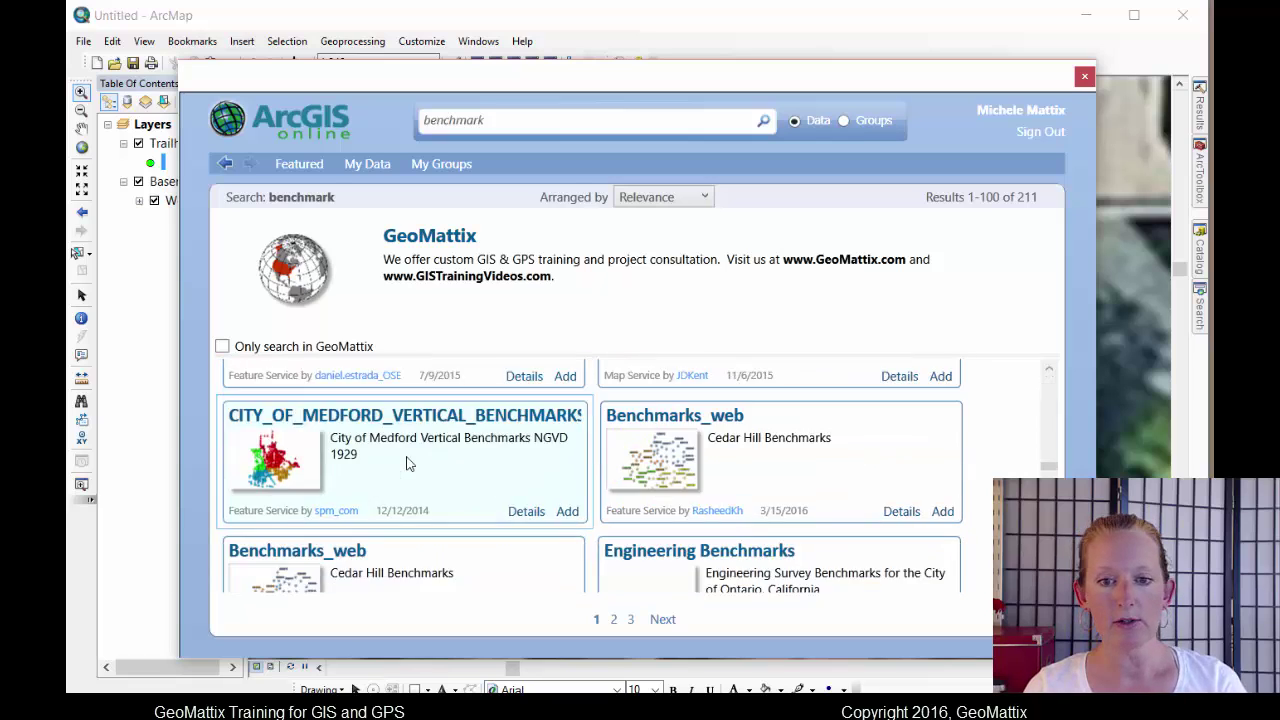
{"action": "scroll", "coordinate": [406, 463], "scroll_direction": "down", "scroll_amount": 4}
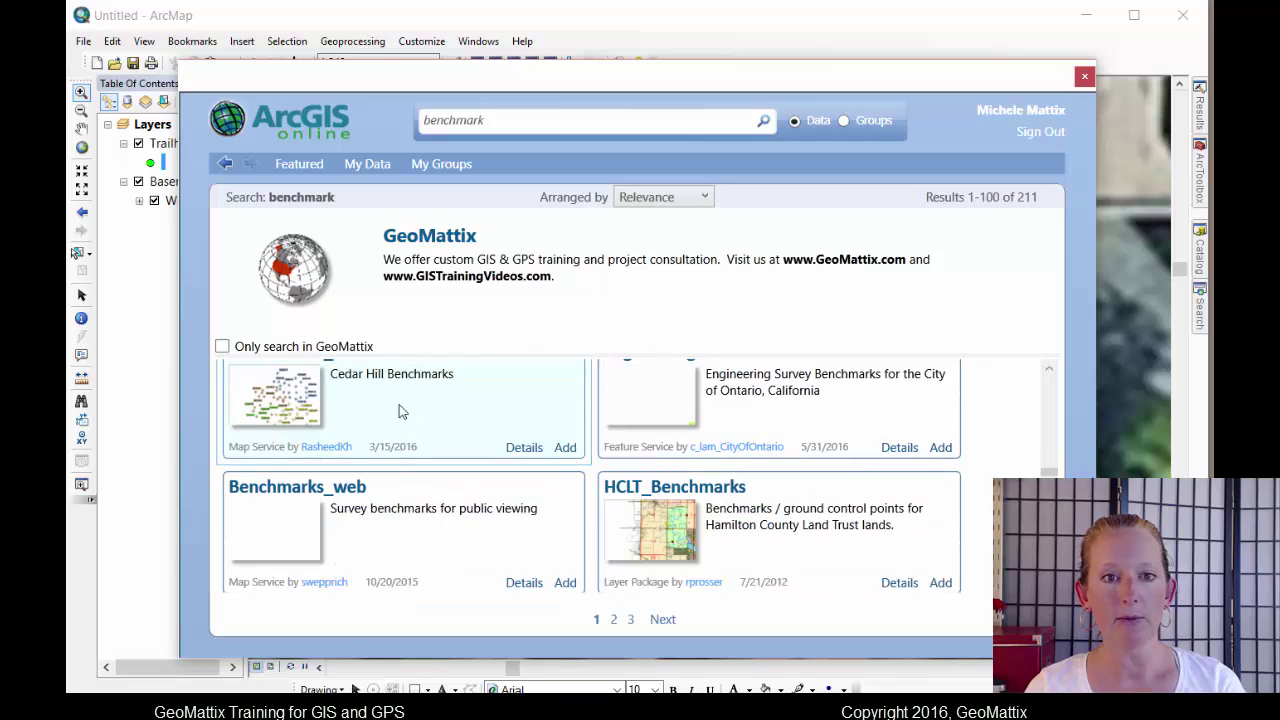
{"action": "left_click", "coordinate": [502, 119]}
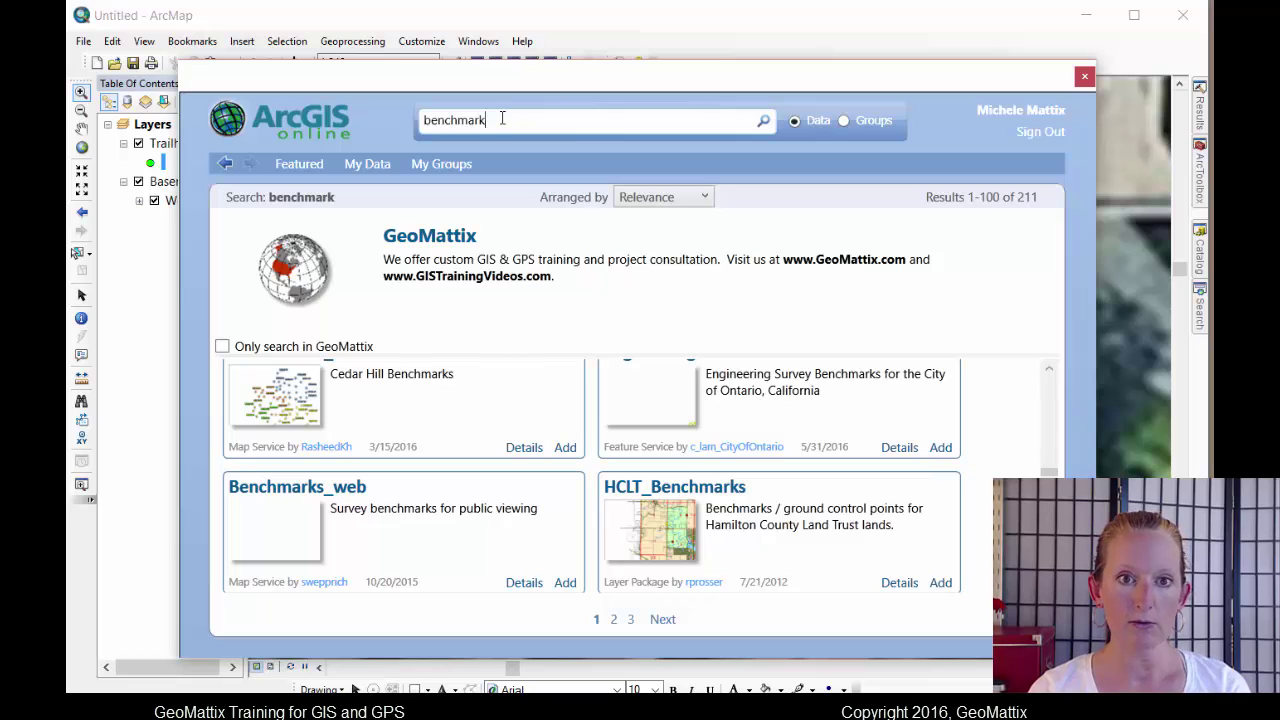
- Refine the search to 'benchmark ngs' and scroll the results to the NGS Bench Marks layer
{"action": "type", "text": " ngs"}
{"action": "key", "text": "Return"}
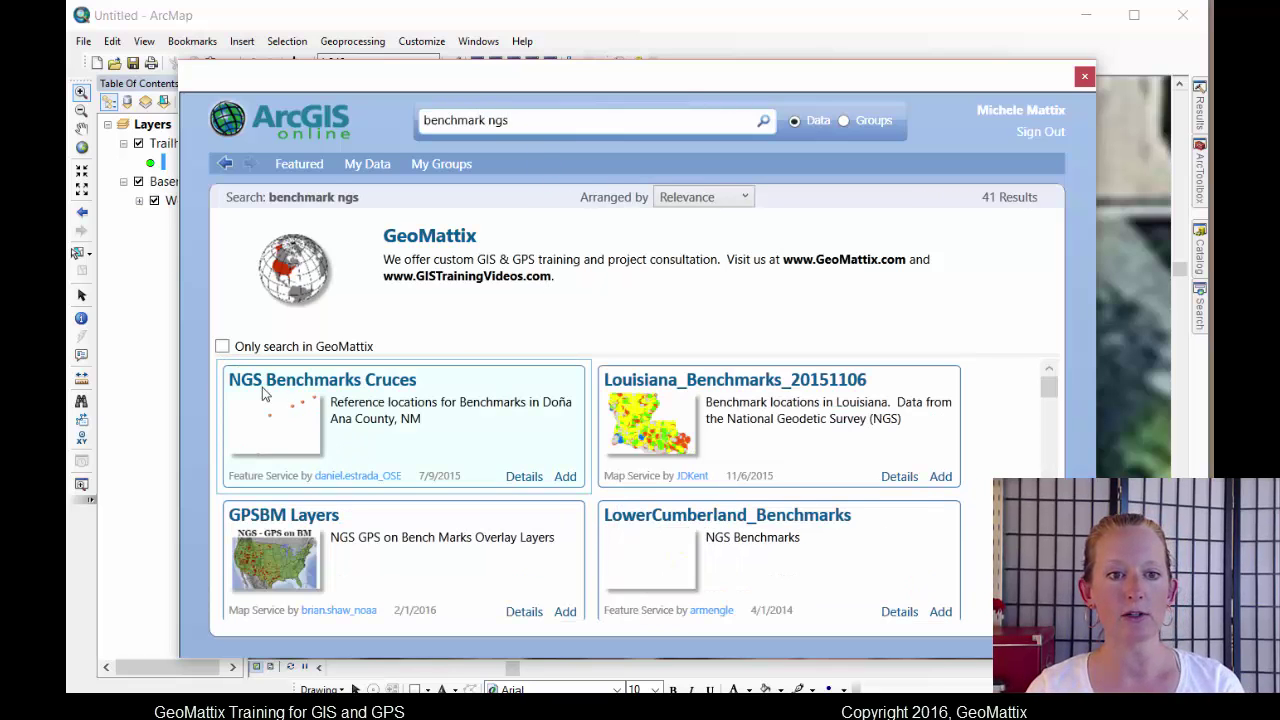
{"action": "scroll", "coordinate": [393, 443], "scroll_direction": "down", "scroll_amount": 1}
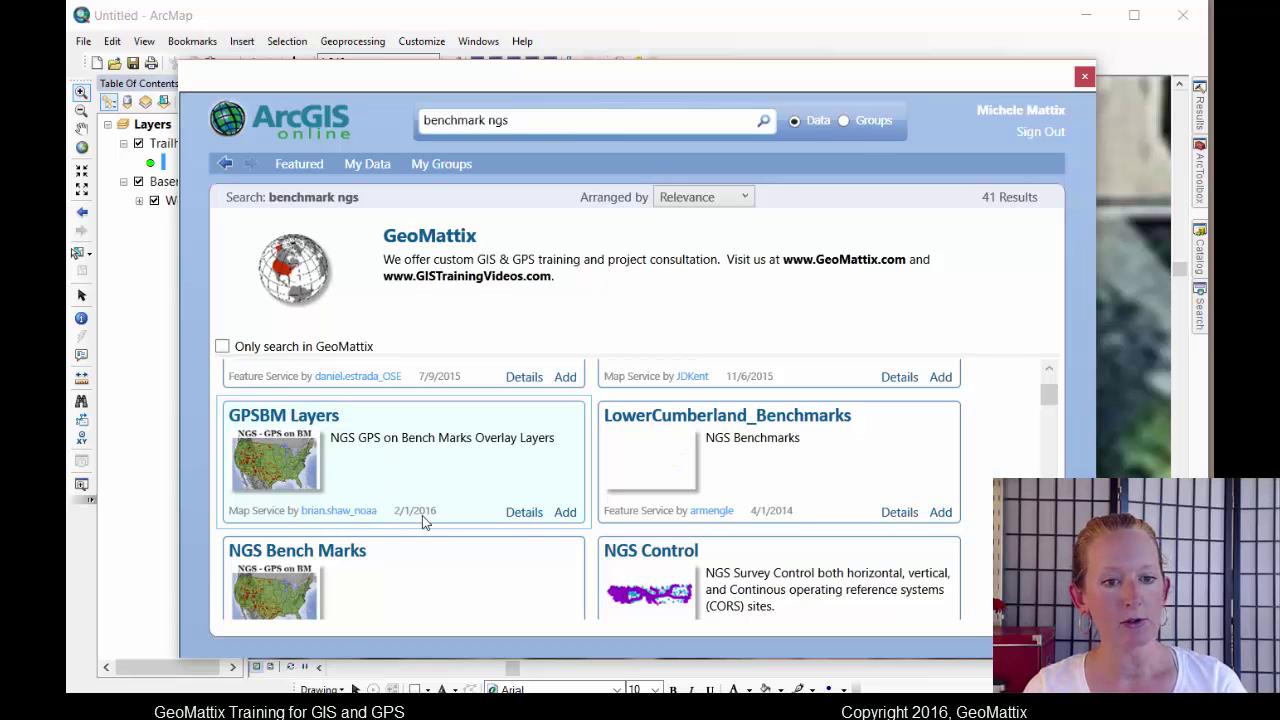
{"action": "scroll", "coordinate": [424, 522], "scroll_direction": "down", "scroll_amount": 1}
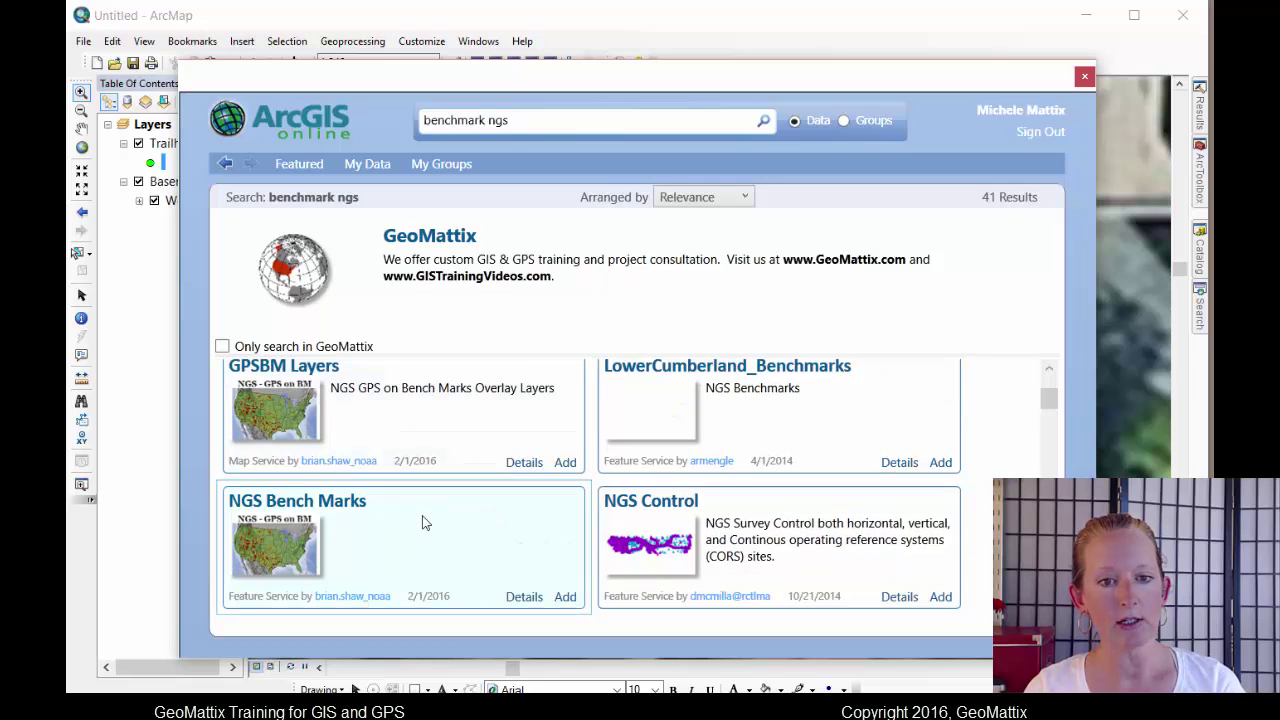
{"action": "scroll", "coordinate": [424, 522], "scroll_direction": "down", "scroll_amount": 1}
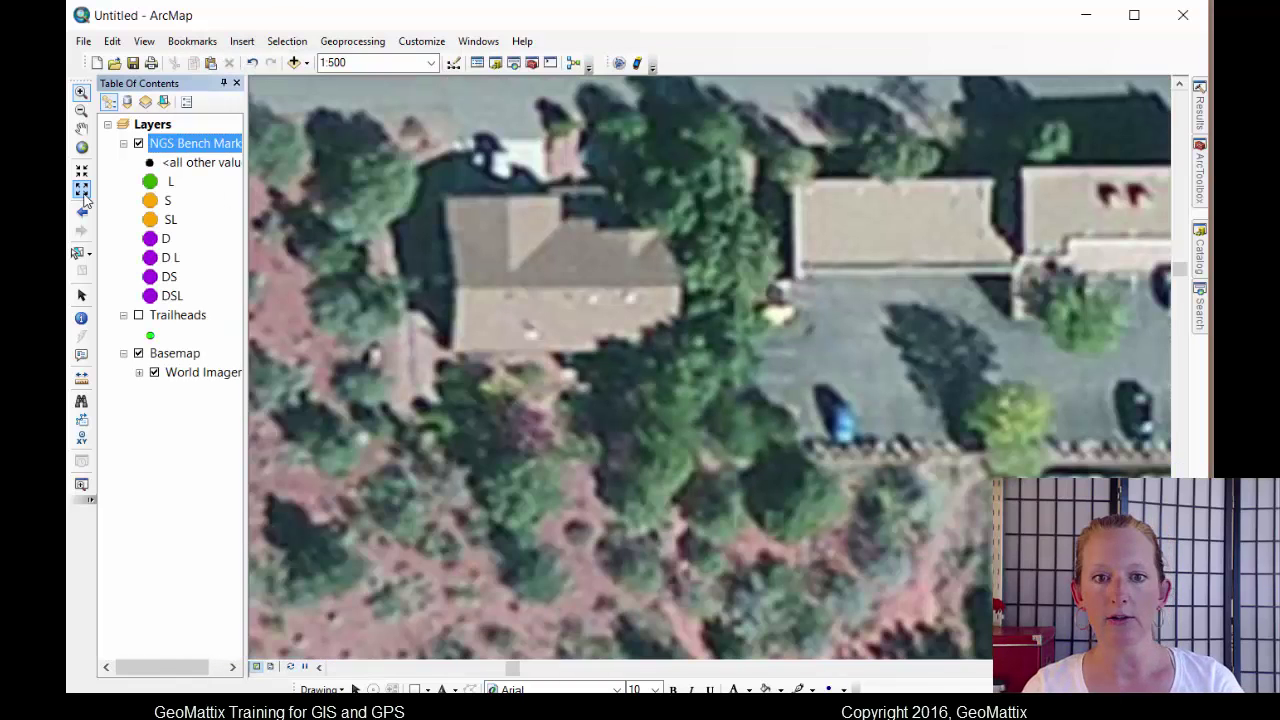
- Zoom to full extent, turn Trailheads back on, and identify bench mark Z 492 on the road
{"action": "left_click", "coordinate": [84, 196]}
{"action": "left_click", "coordinate": [84, 196]}
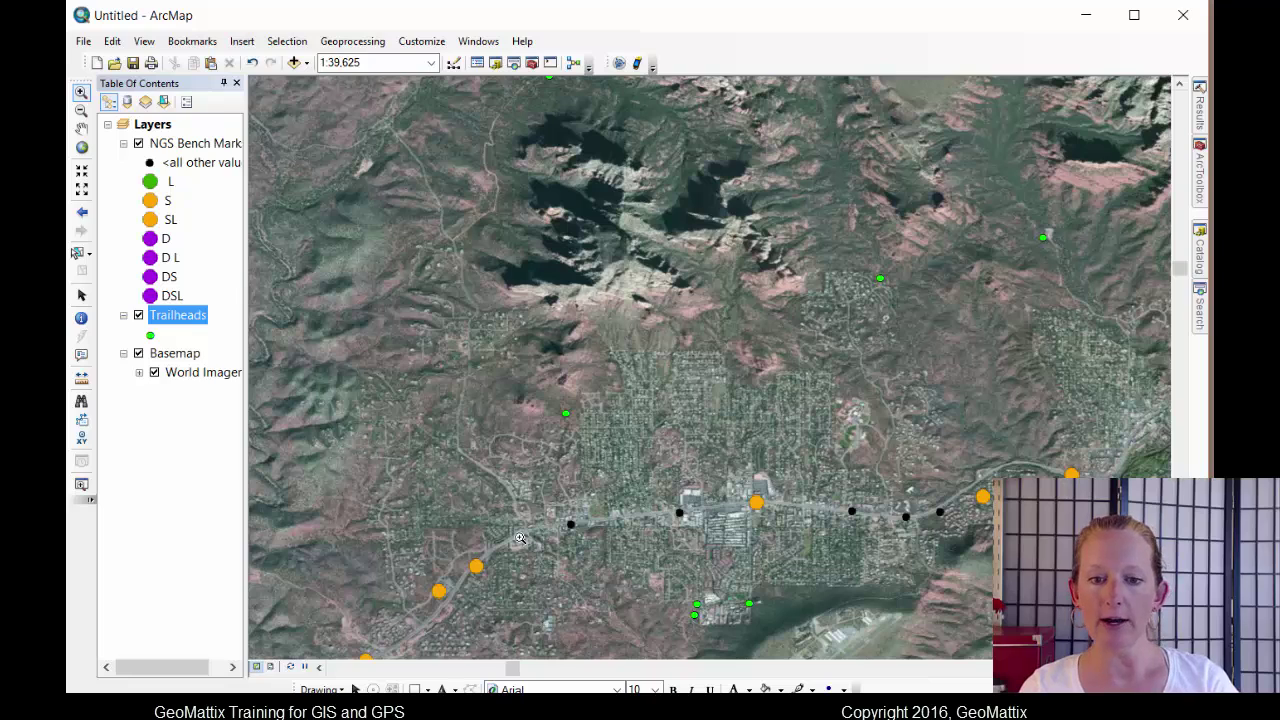
{"action": "left_click", "coordinate": [81, 318]}
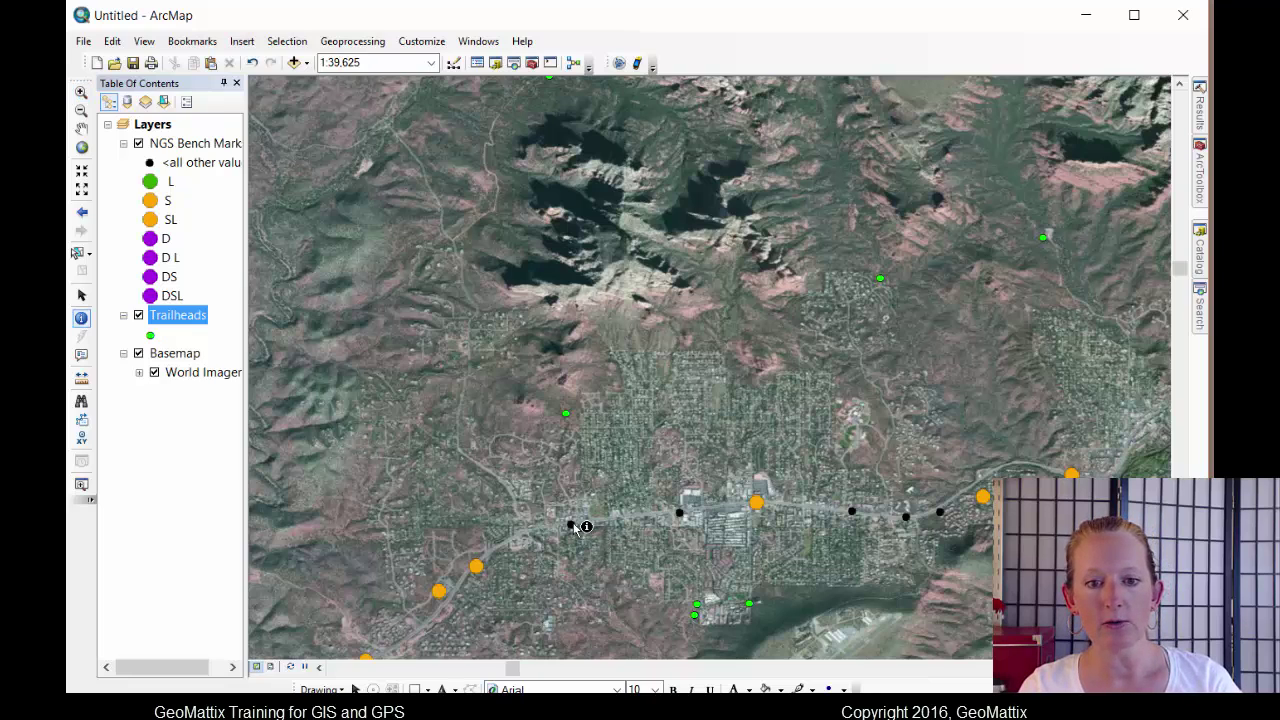
{"action": "left_click", "coordinate": [571, 524]}
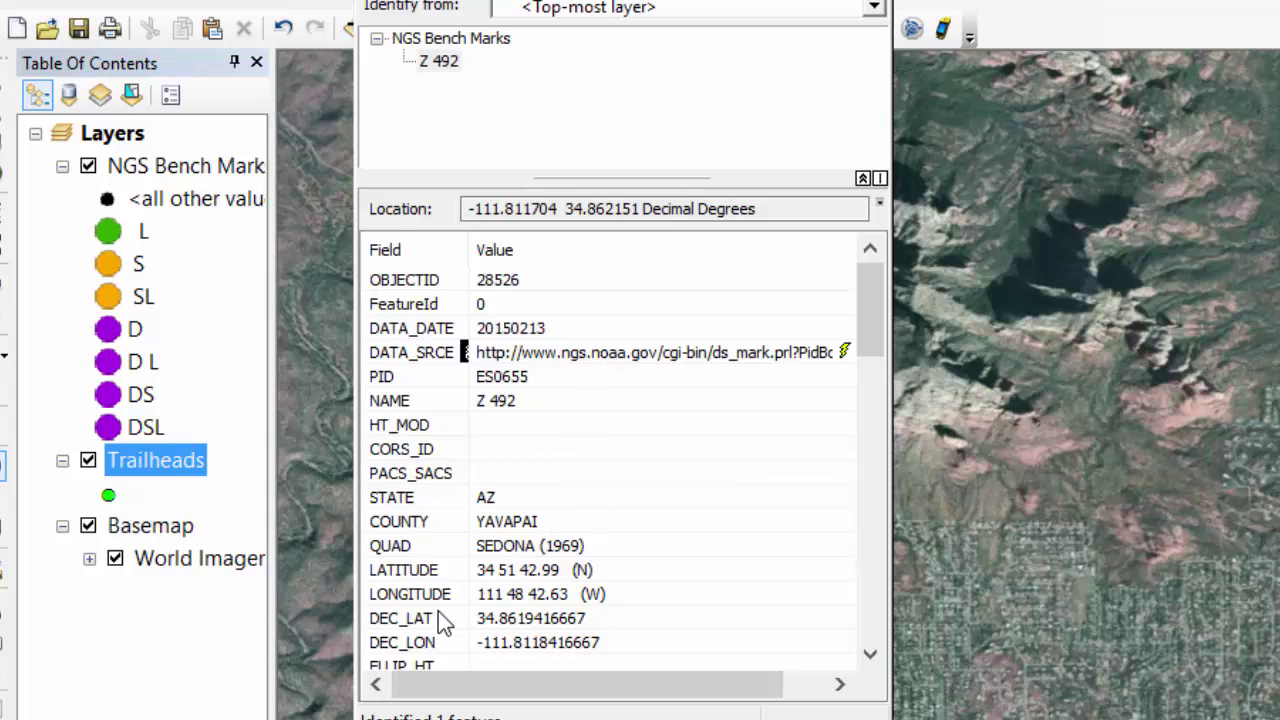
- Scroll through Z 492's Identify attributes and select its SETTING row describing the retaining wall
{"action": "scroll", "coordinate": [437, 625], "scroll_direction": "down", "scroll_amount": 2}
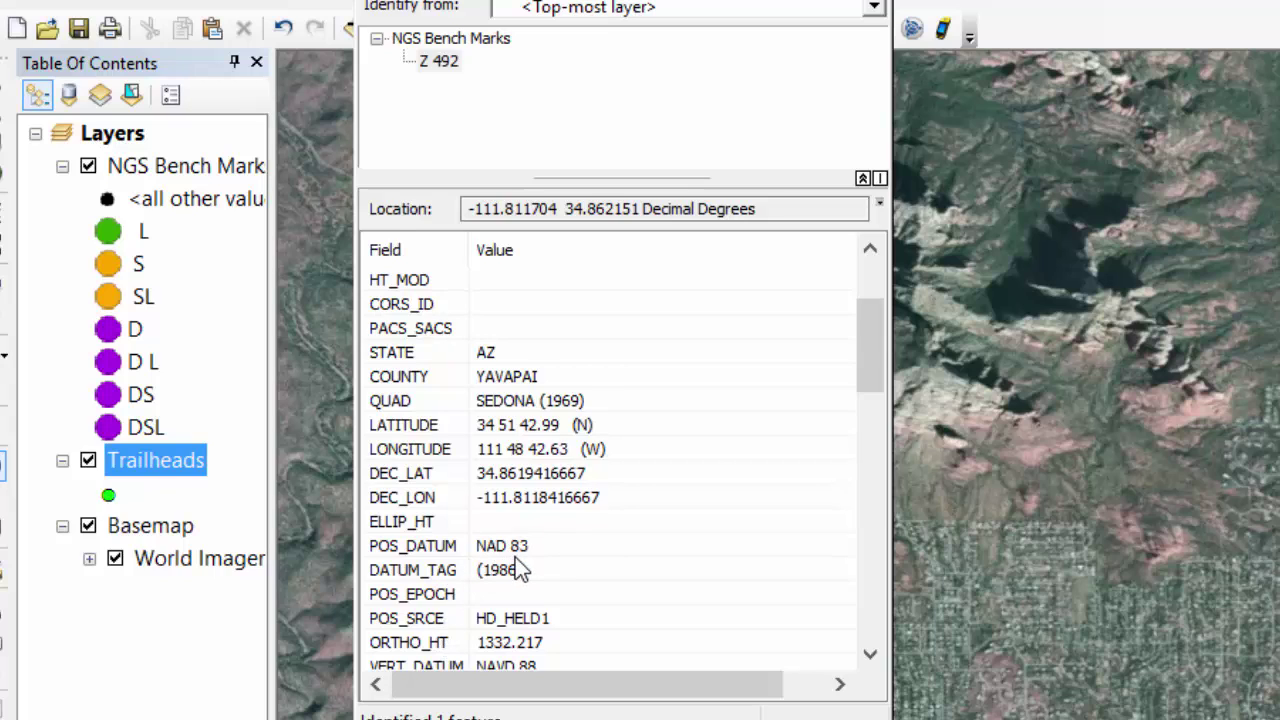
{"action": "scroll", "coordinate": [517, 566], "scroll_direction": "down", "scroll_amount": 10}
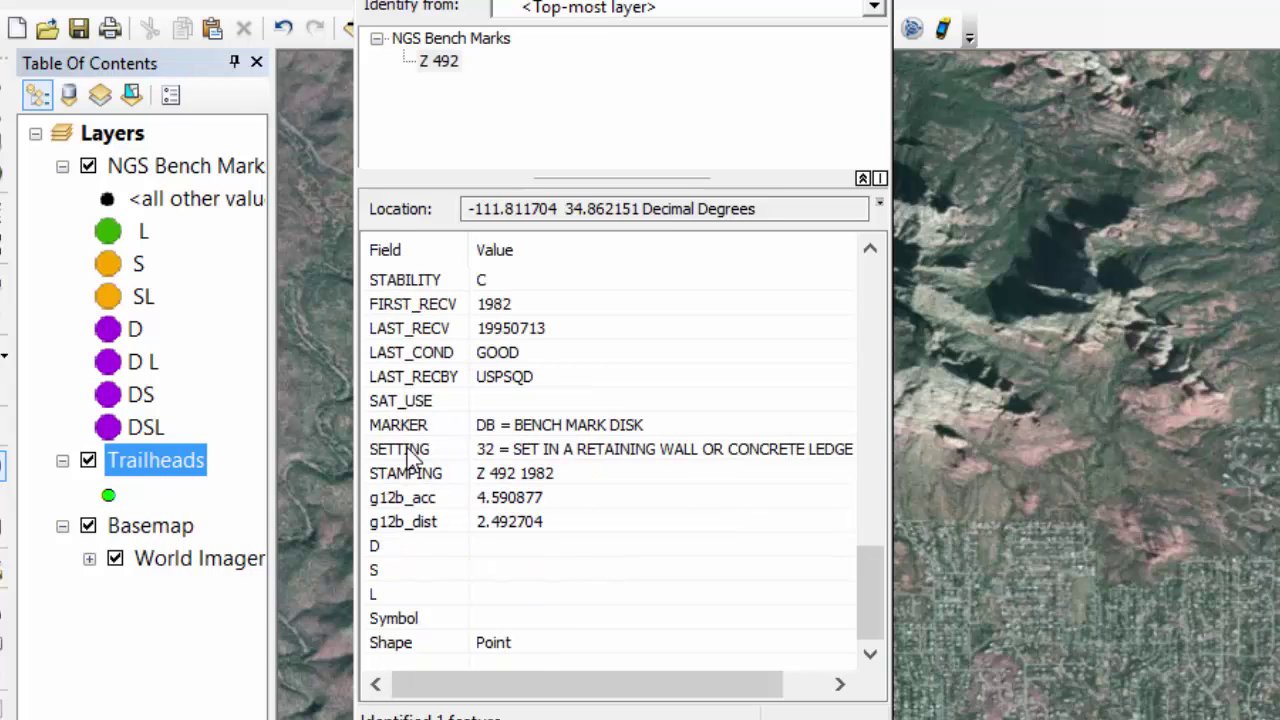
{"action": "left_click", "coordinate": [546, 450]}
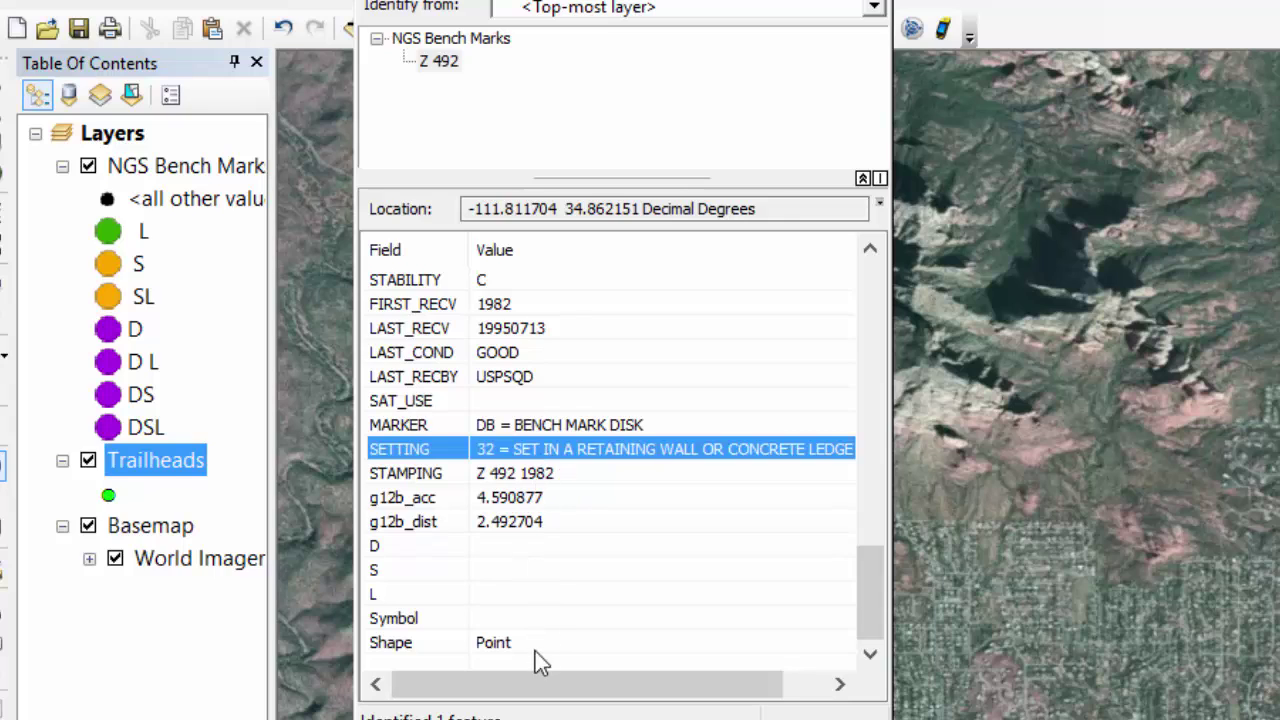
{"action": "mouse_move", "coordinate": [505, 692]}
{"action": "left_mouse_down"}
{"action": "mouse_move", "coordinate": [562, 683]}
{"action": "mouse_move", "coordinate": [443, 686]}
{"action": "left_mouse_up"}
{"action": "scroll", "coordinate": [603, 434], "scroll_direction": "up", "scroll_amount": 5}
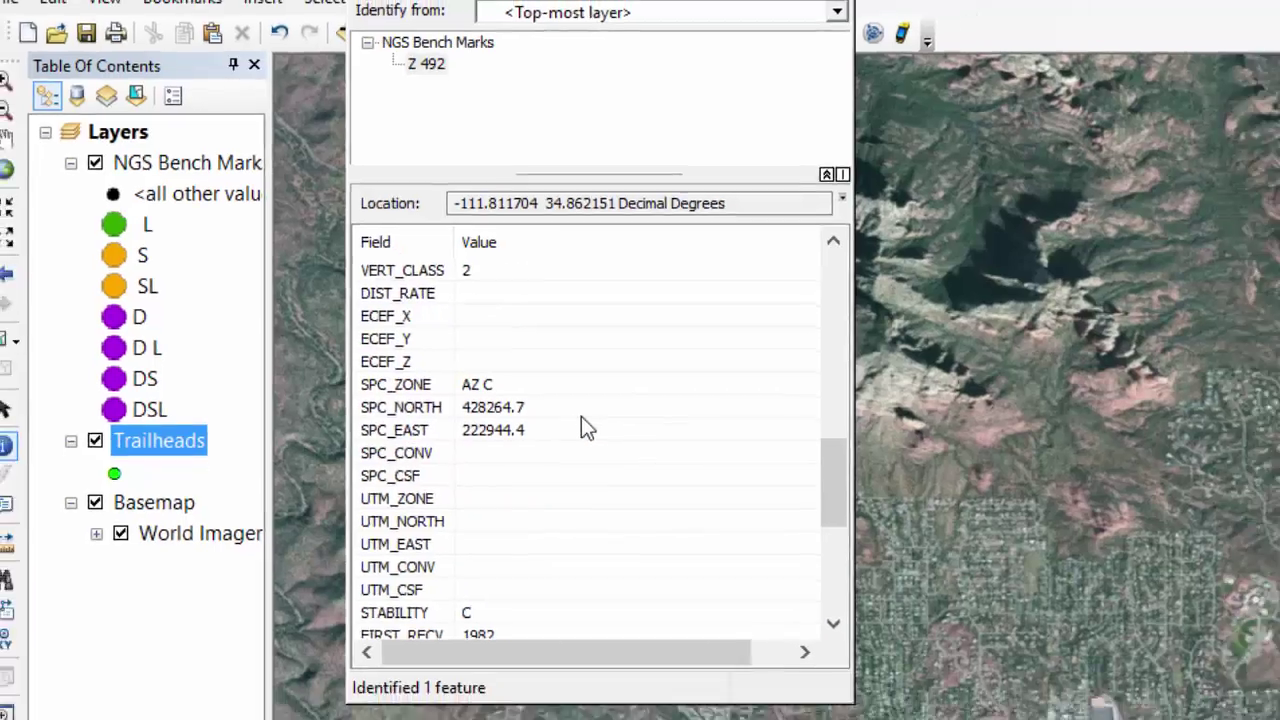
{"action": "scroll", "coordinate": [587, 428], "scroll_direction": "up", "scroll_amount": 5}
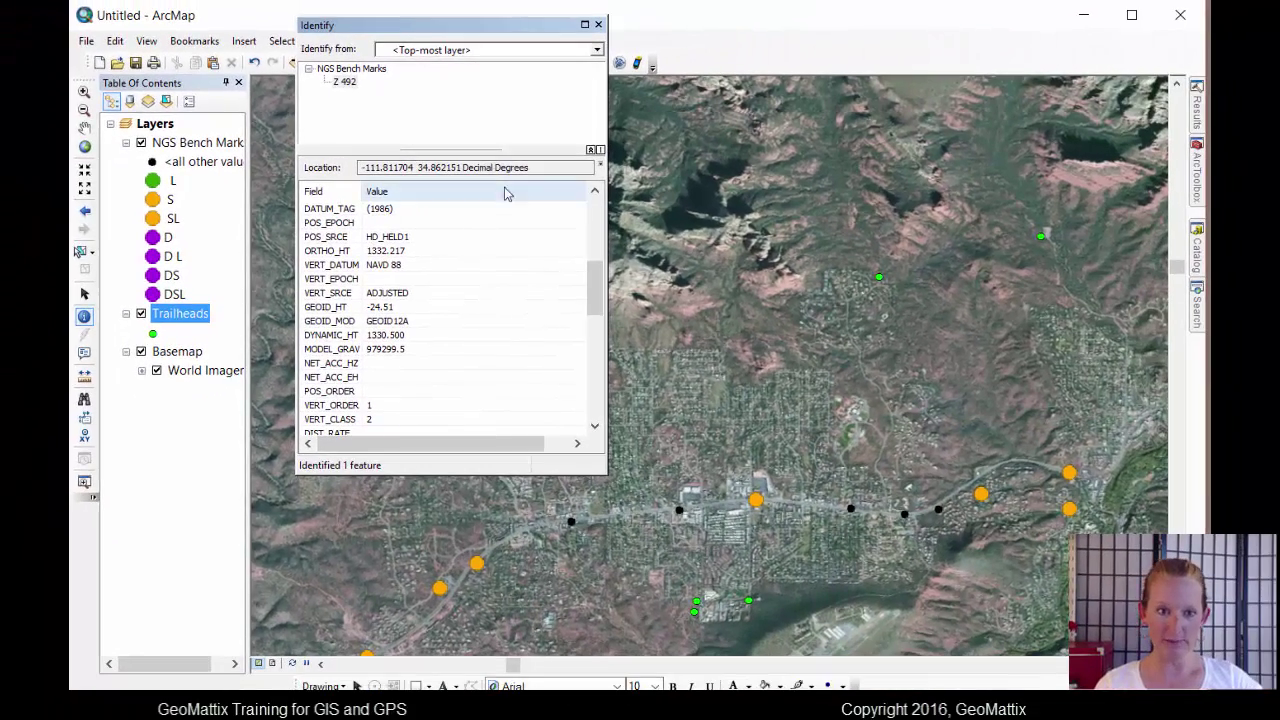